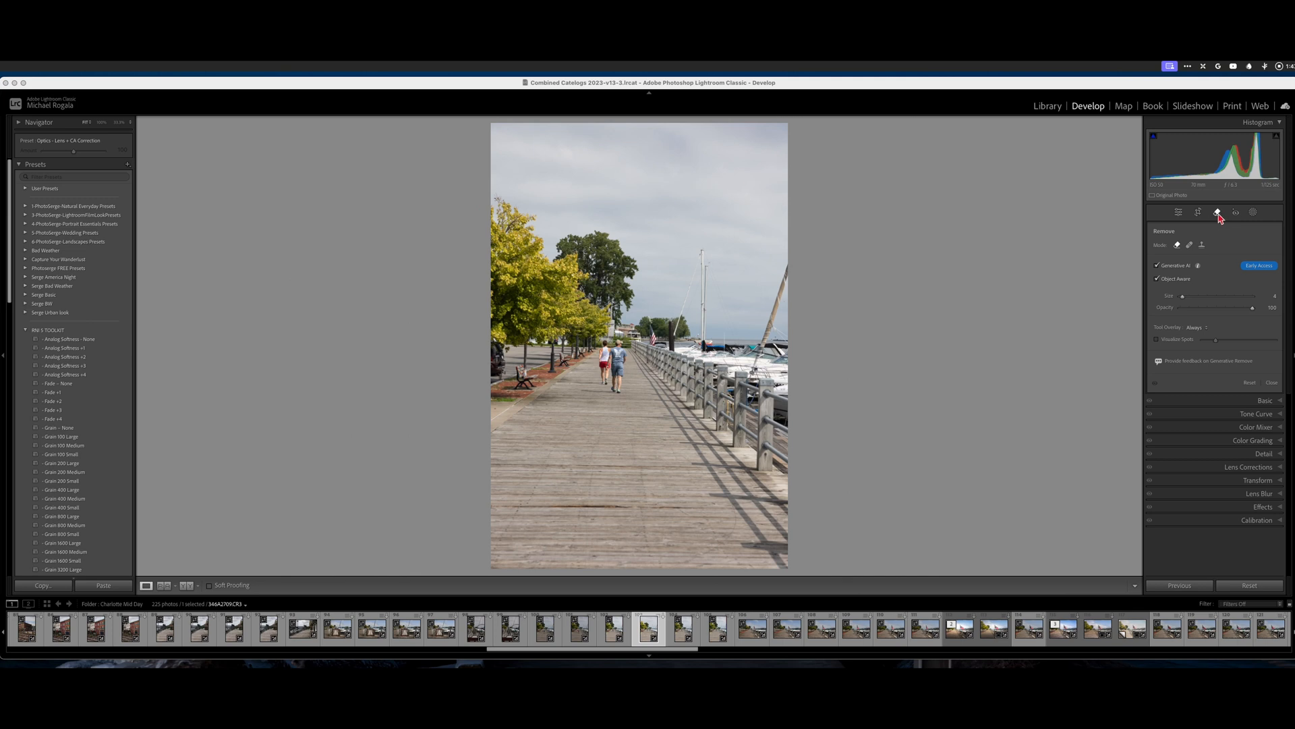
left_click(1190, 245)
left_click(1202, 245)
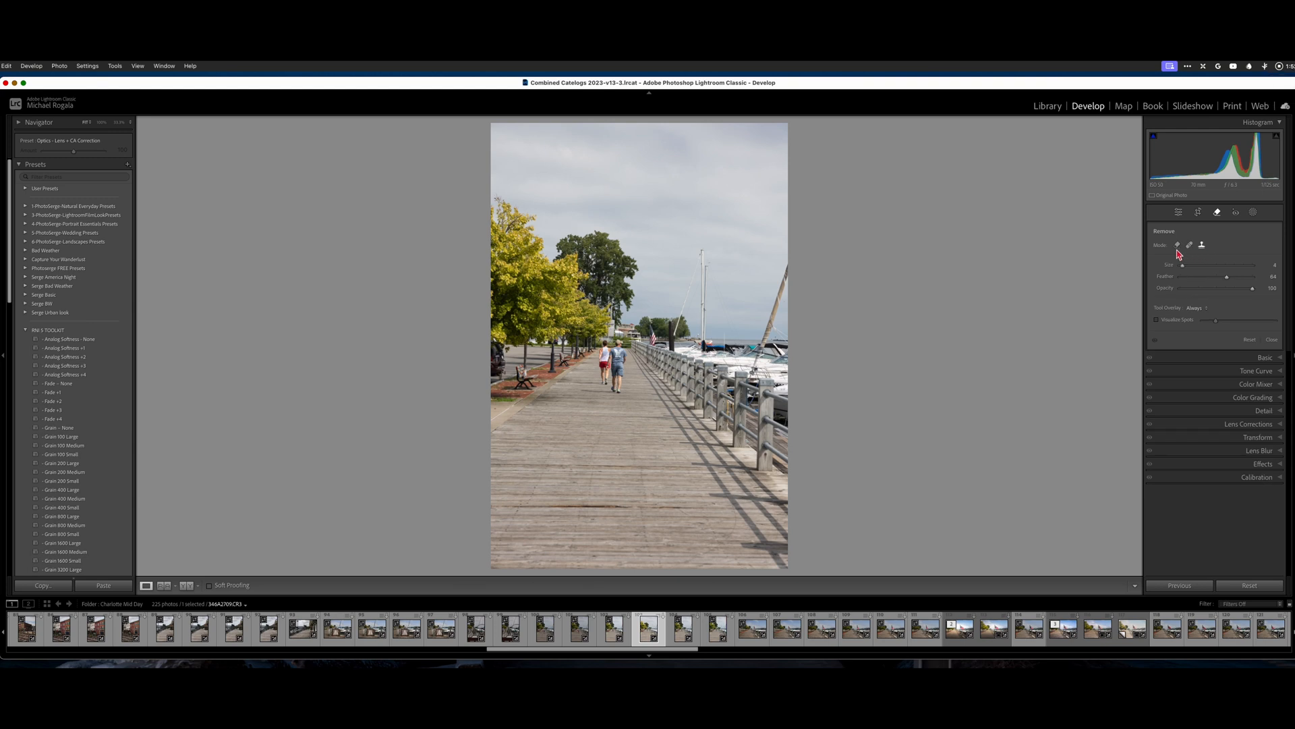
left_click(1178, 245)
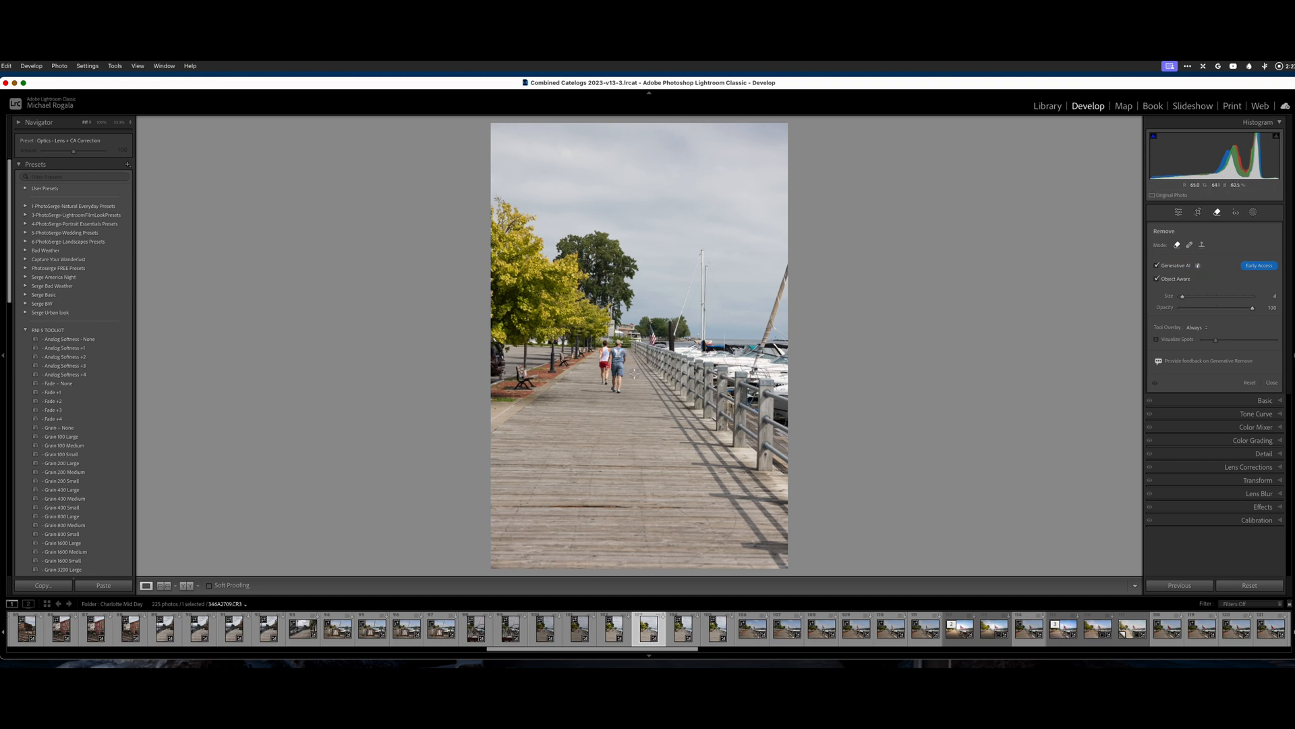
Enlarge the Remove brush and paint over the couple walking down the boardwalk
scroll(640, 379, "up", 5)
scroll(639, 379, "up", 2)
scroll(636, 380, "up", 1)
scroll(626, 381, "down", 2)
mouse_move(605, 345)
left_mouse_down()
mouse_move(616, 387)
mouse_move(620, 352)
left_mouse_up()
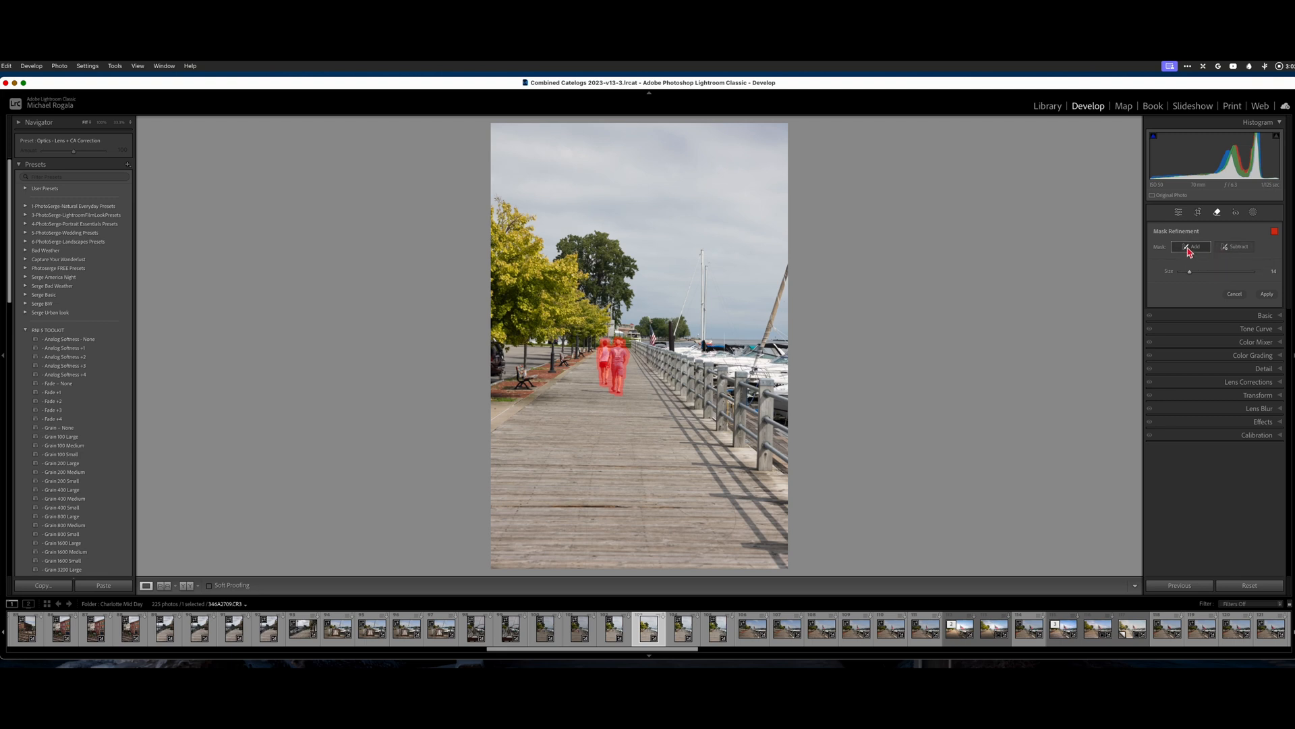
Add the shadows by the couple's feet to the mask and apply Generative Remove
left_click(1208, 248)
left_click_drag(594, 392, 610, 393)
left_click_drag(578, 383, 598, 383)
left_click(1267, 295)
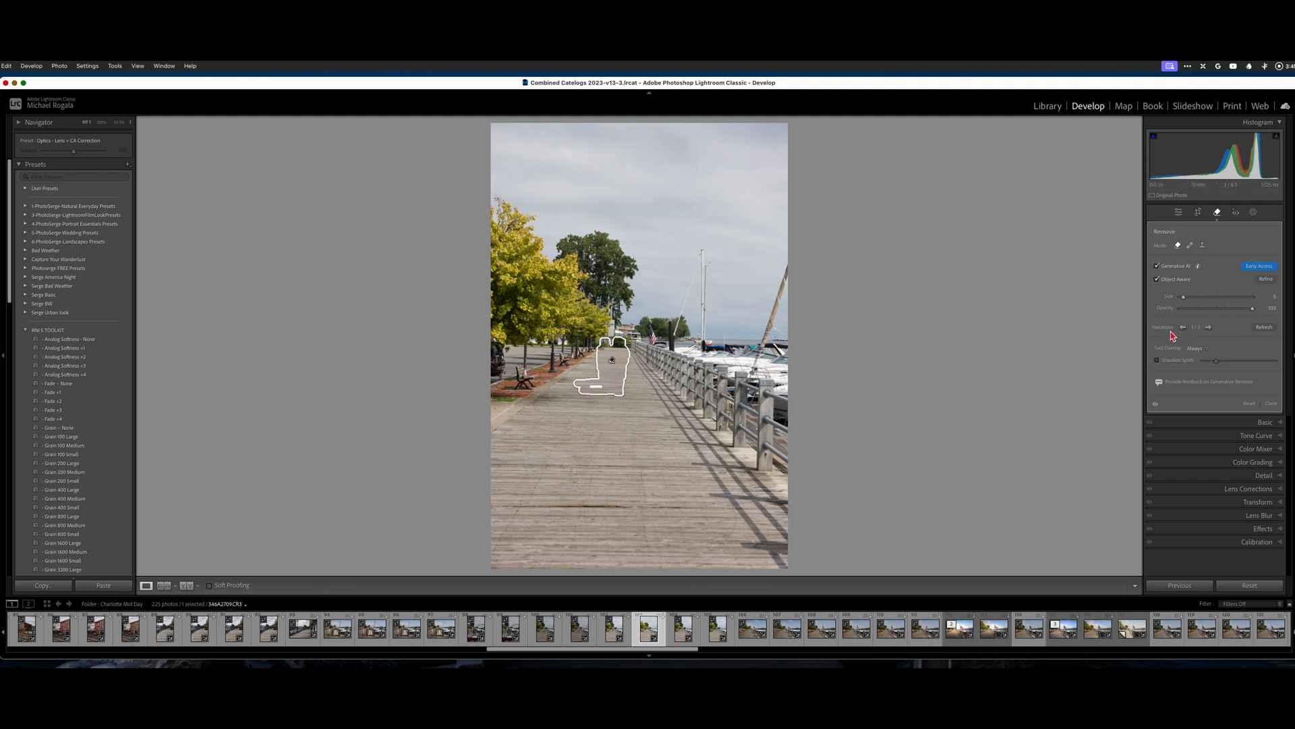
Compare the three fills, keep variation 2/3, and commit the couple's removal
left_click(1214, 329)
left_click(1209, 328)
left_click(1184, 328)
left_click(1272, 404)
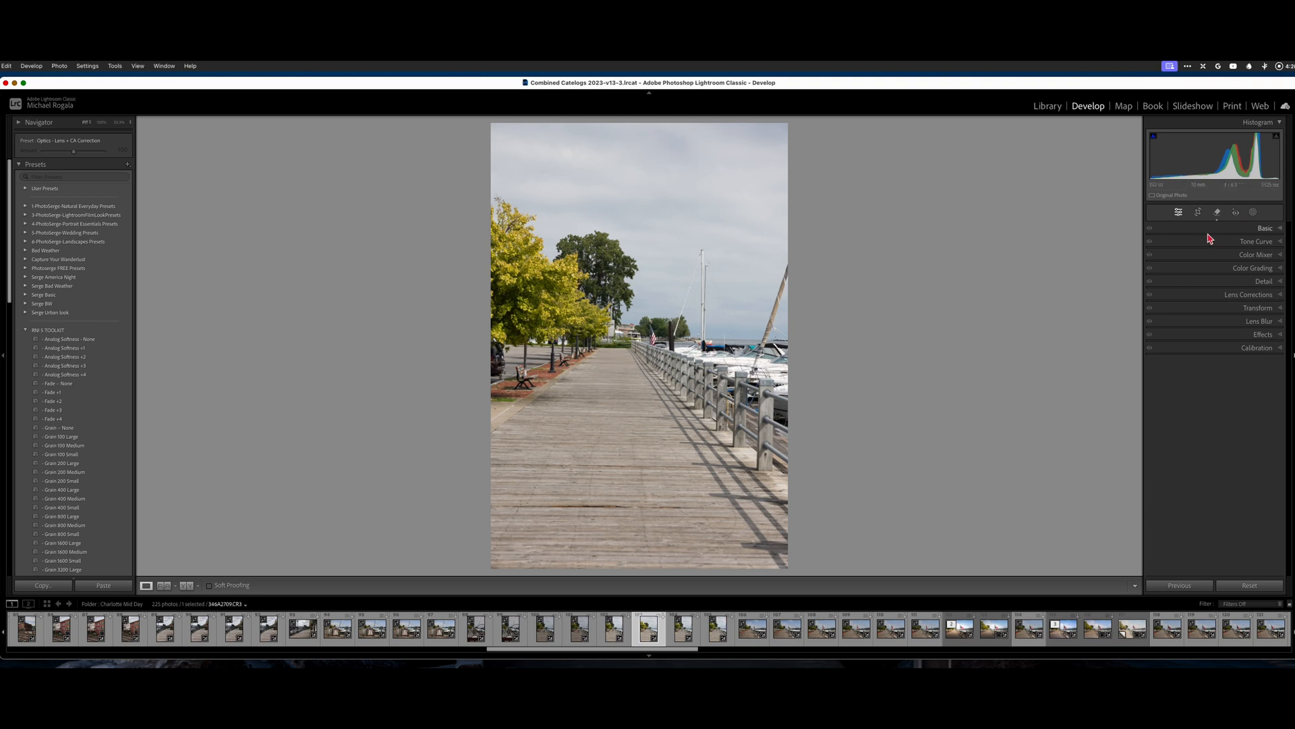
Return to the Remove tool and select the existing removal patch over the couple
left_click(1218, 212)
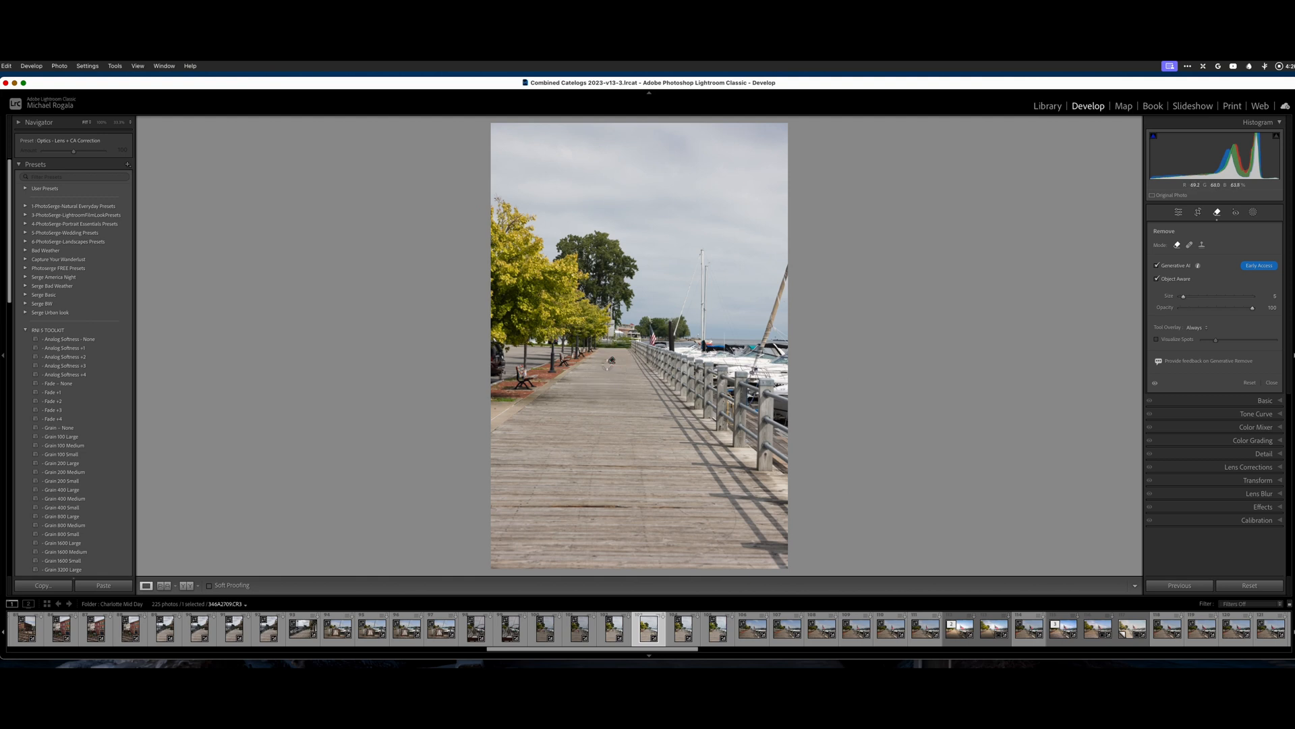
left_click(611, 362)
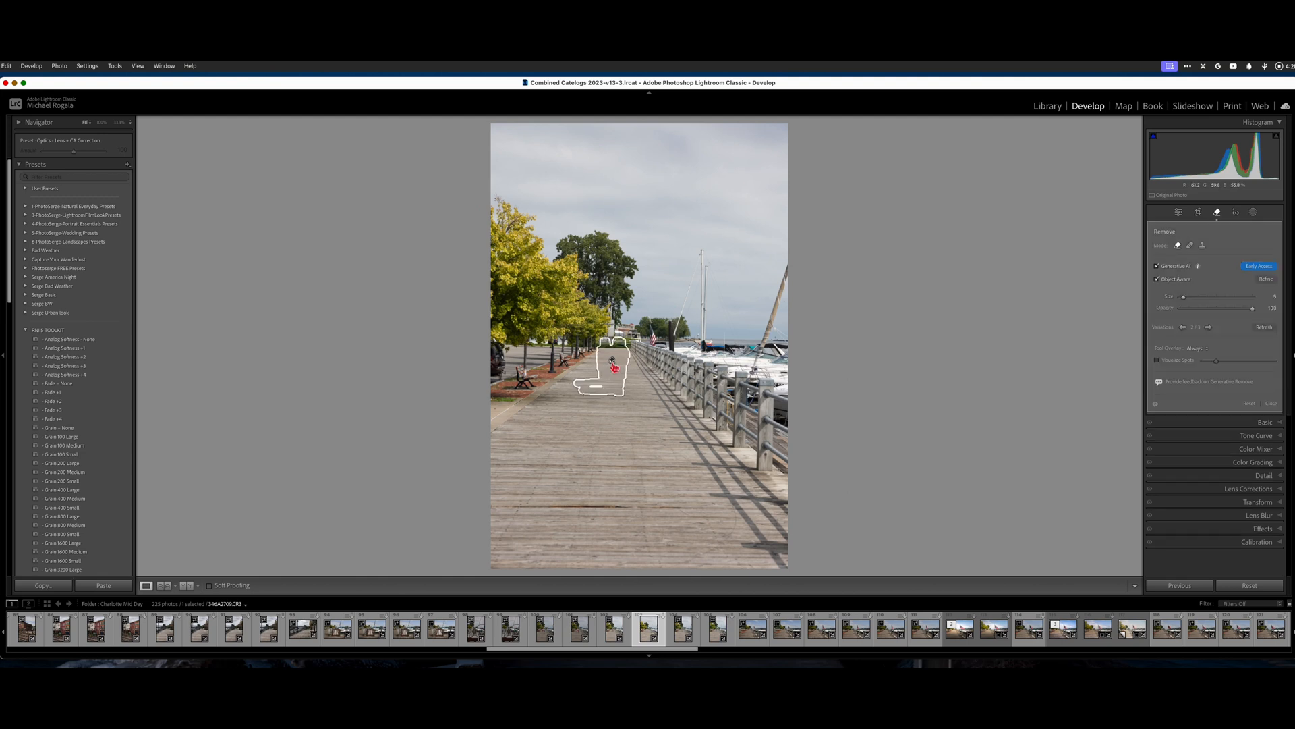
Enlarge the brush, add the left-edge car to the removal mask, and regenerate the fill
left_click(1267, 279)
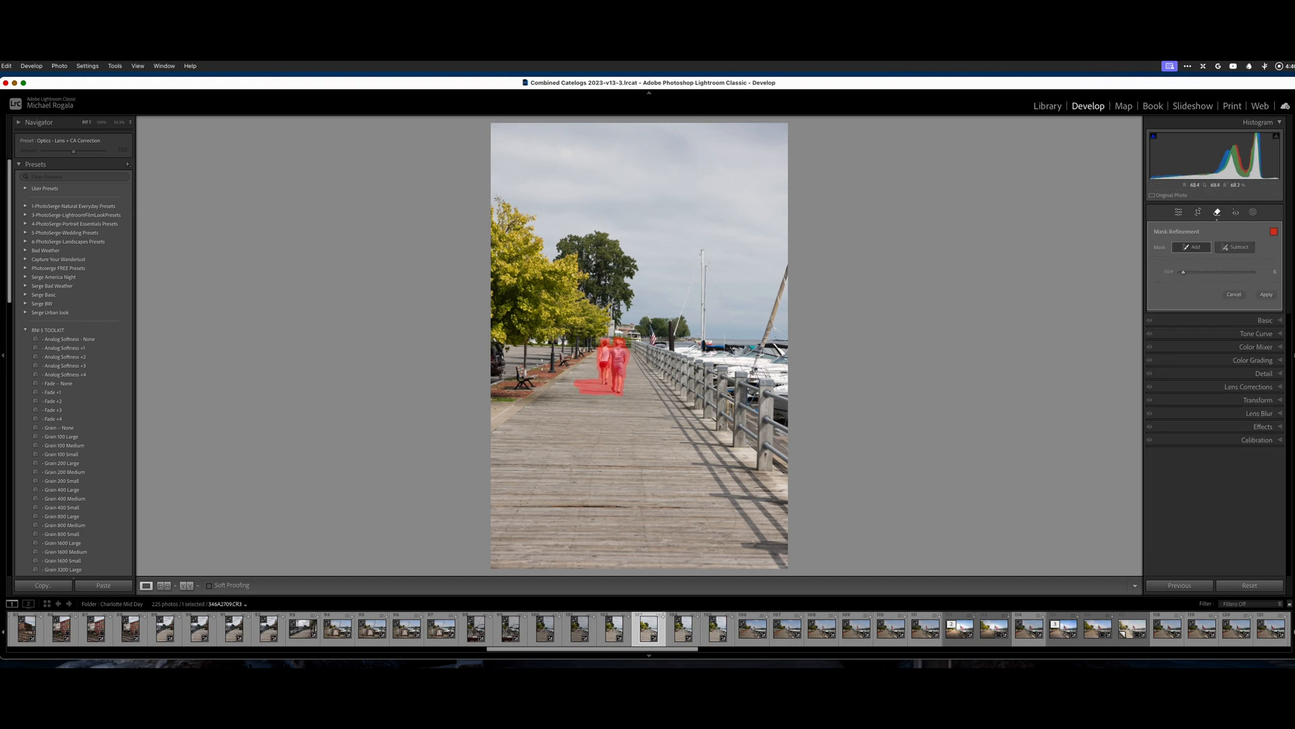
scroll(541, 380, "up", 2)
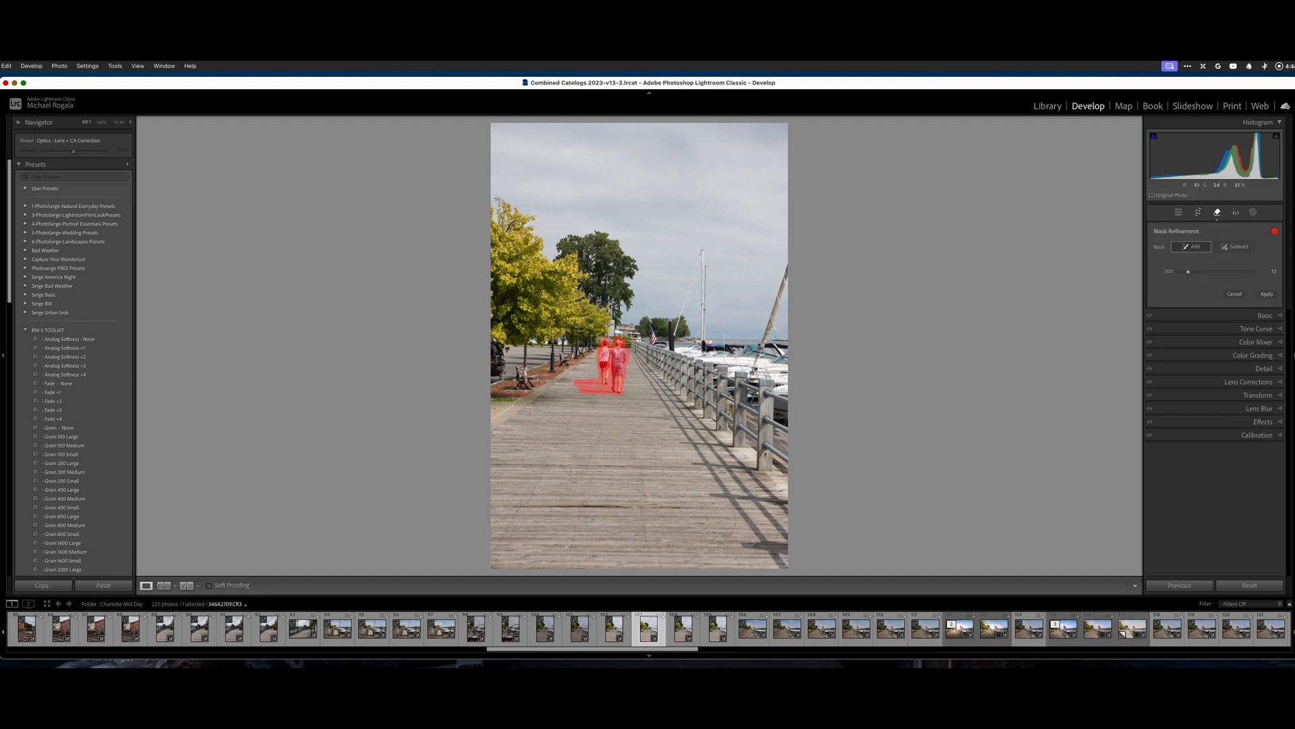
scroll(503, 363, "up", 1)
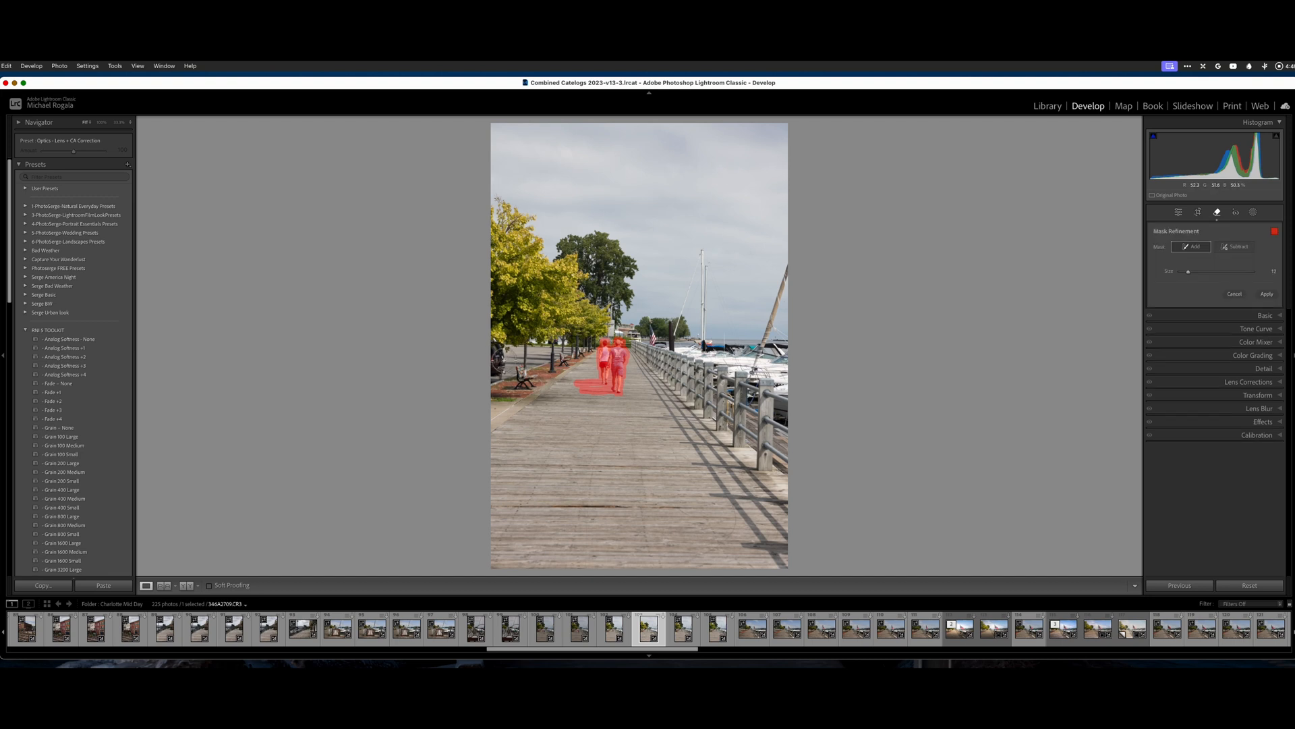
left_click(487, 348)
left_click_drag(490, 349, 484, 375)
left_click(1267, 295)
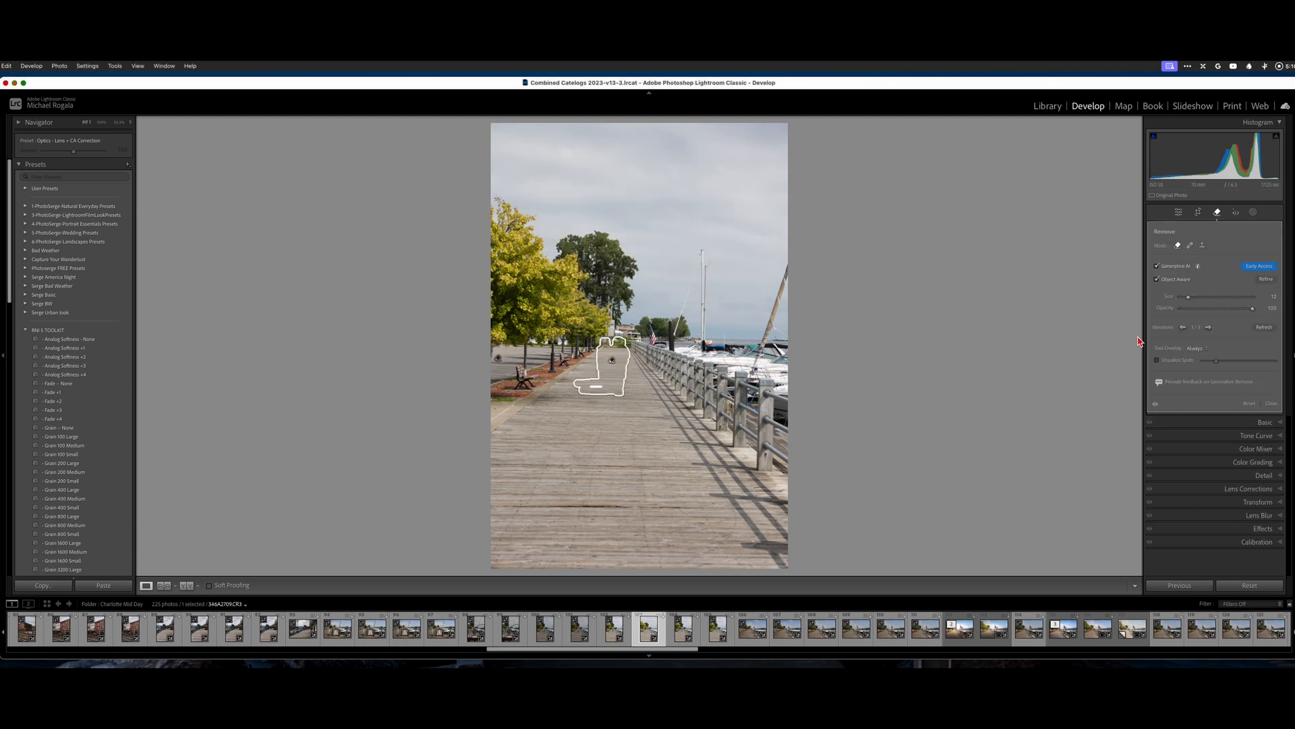
Cycle the regenerated removal to fill variation 3/3
left_click(1182, 329)
Settle on fill variation 3/3, commit the removal, and zoom to show the full wide photo
left_click(1210, 327)
left_click(1209, 328)
left_click(1271, 403)
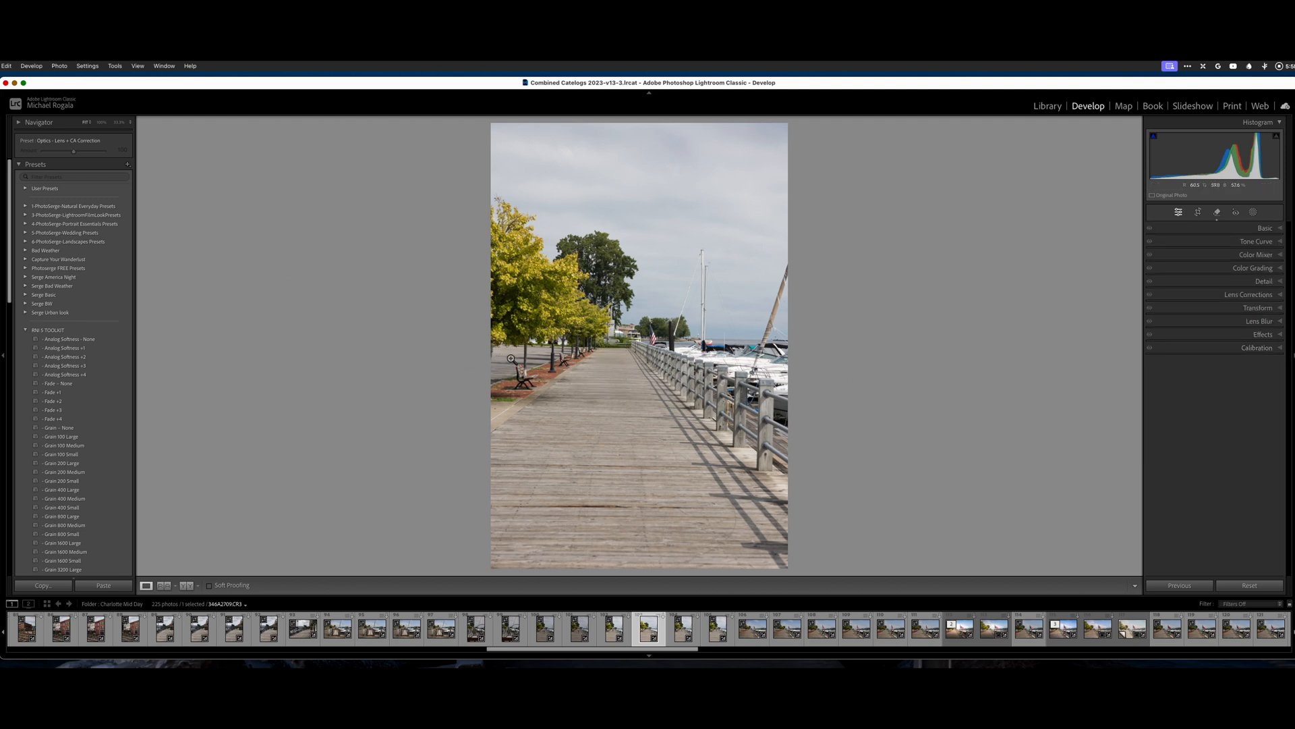
key("super+equal")
key("super+equal")
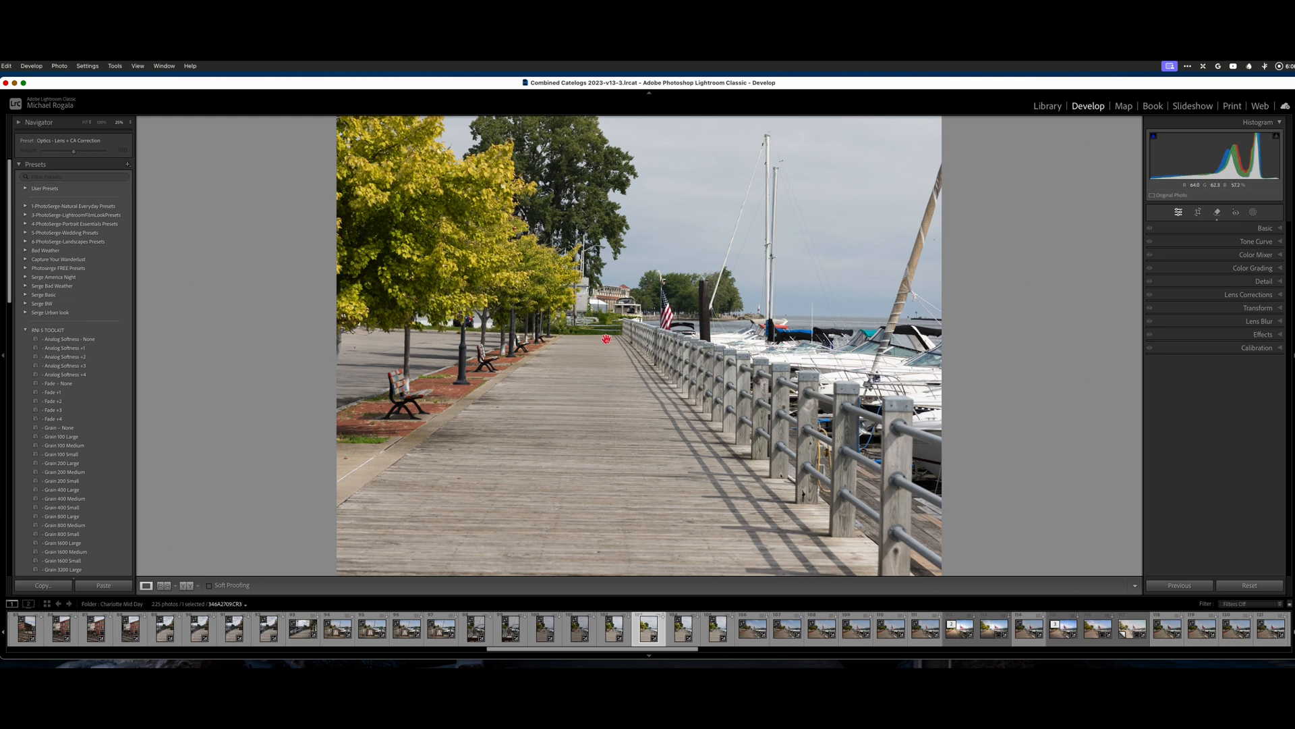
Brush the stray left-edge object with Generative AI Remove, generate, and browse to variation 3/3
left_click(1217, 213)
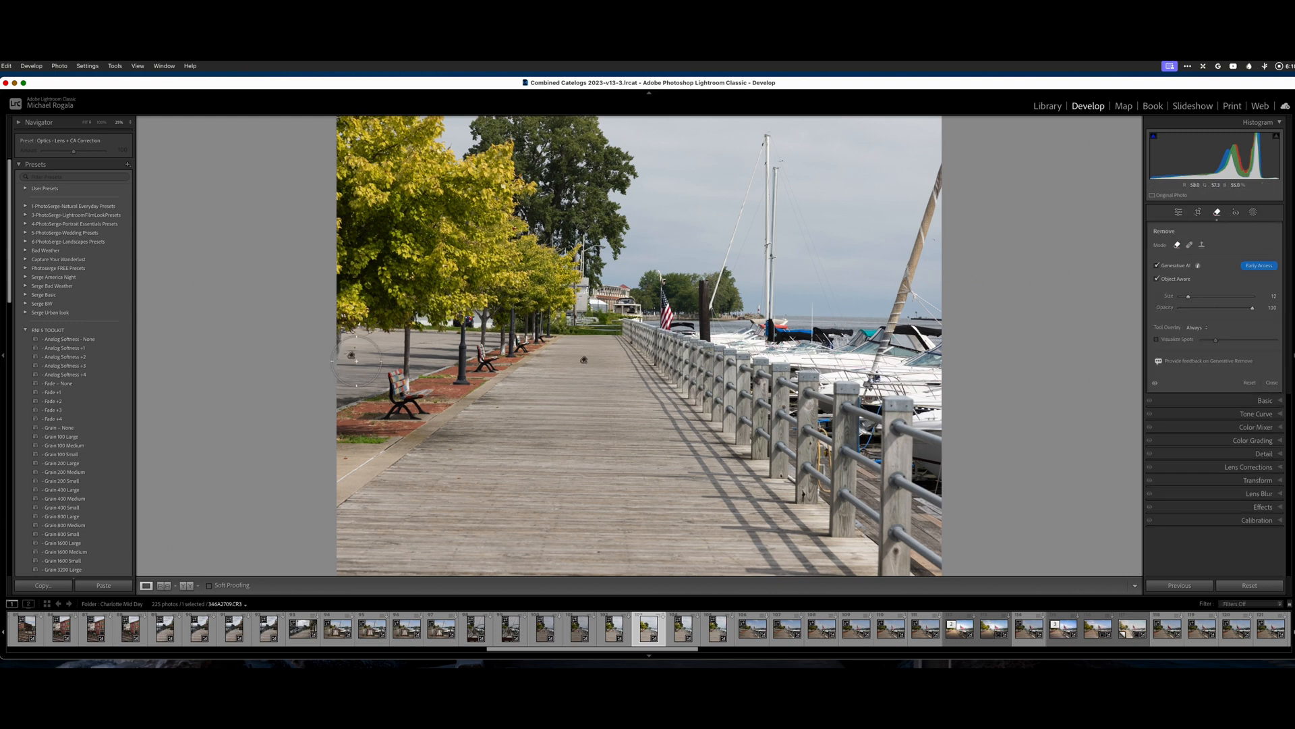
left_click_drag(351, 355, 352, 359)
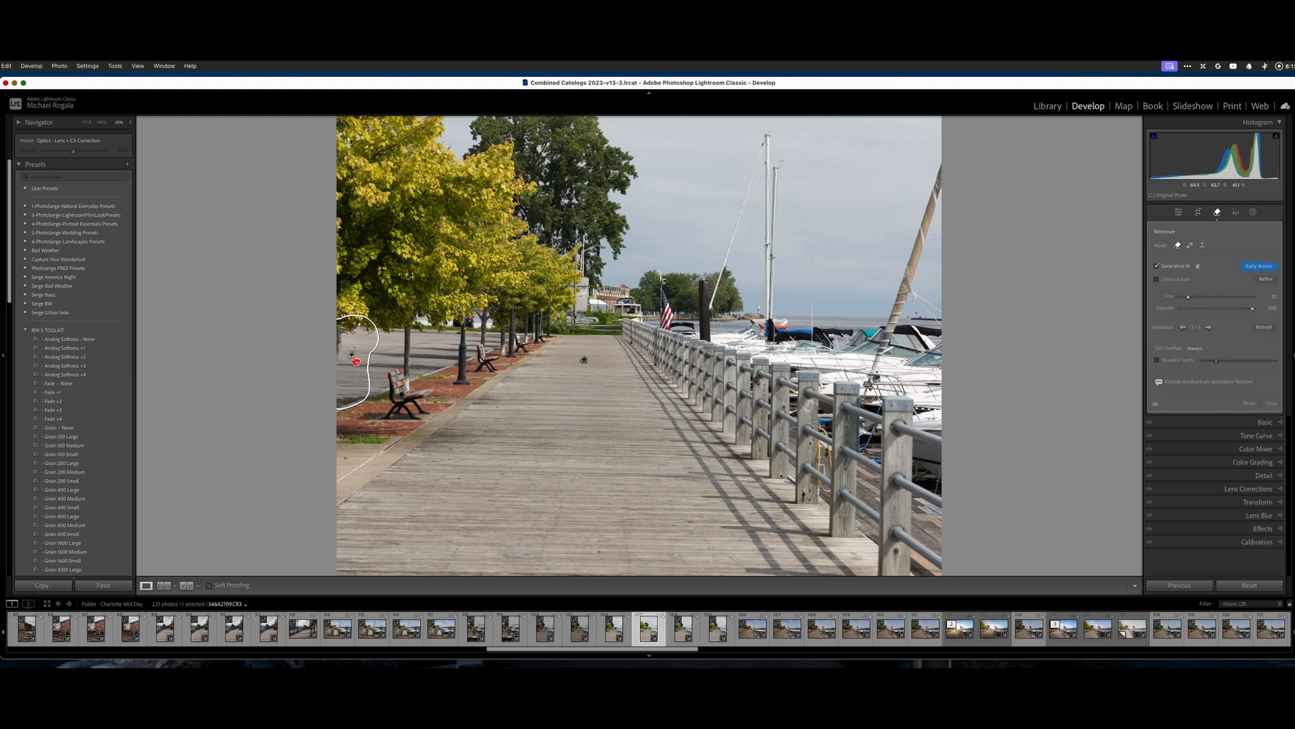
left_click(1265, 328)
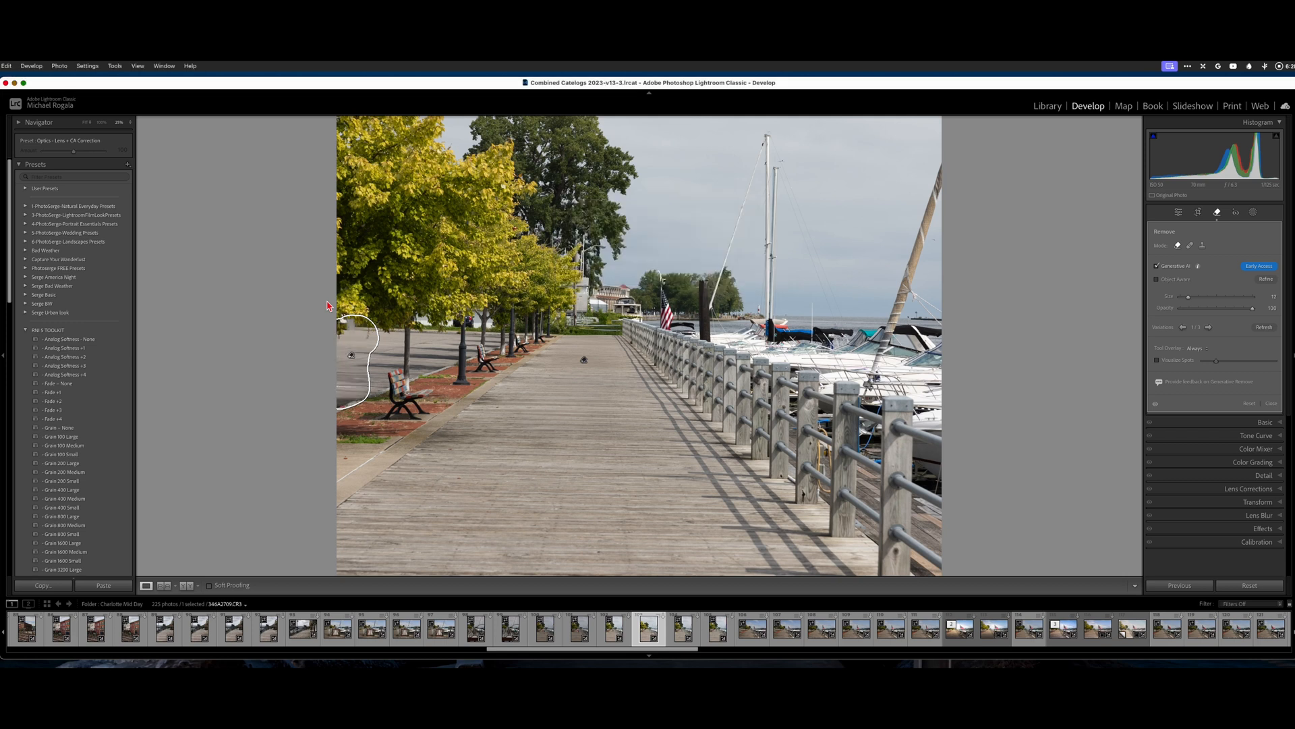
left_click(1209, 328)
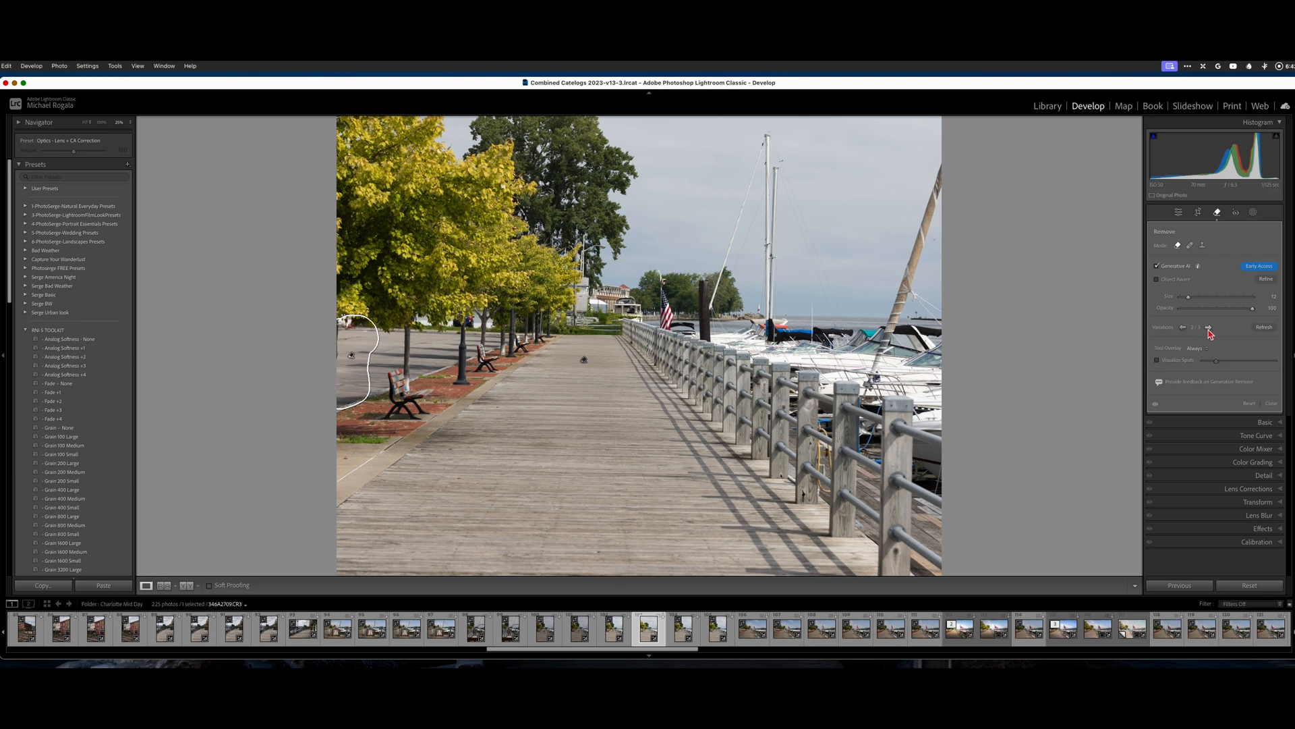
left_click(1209, 328)
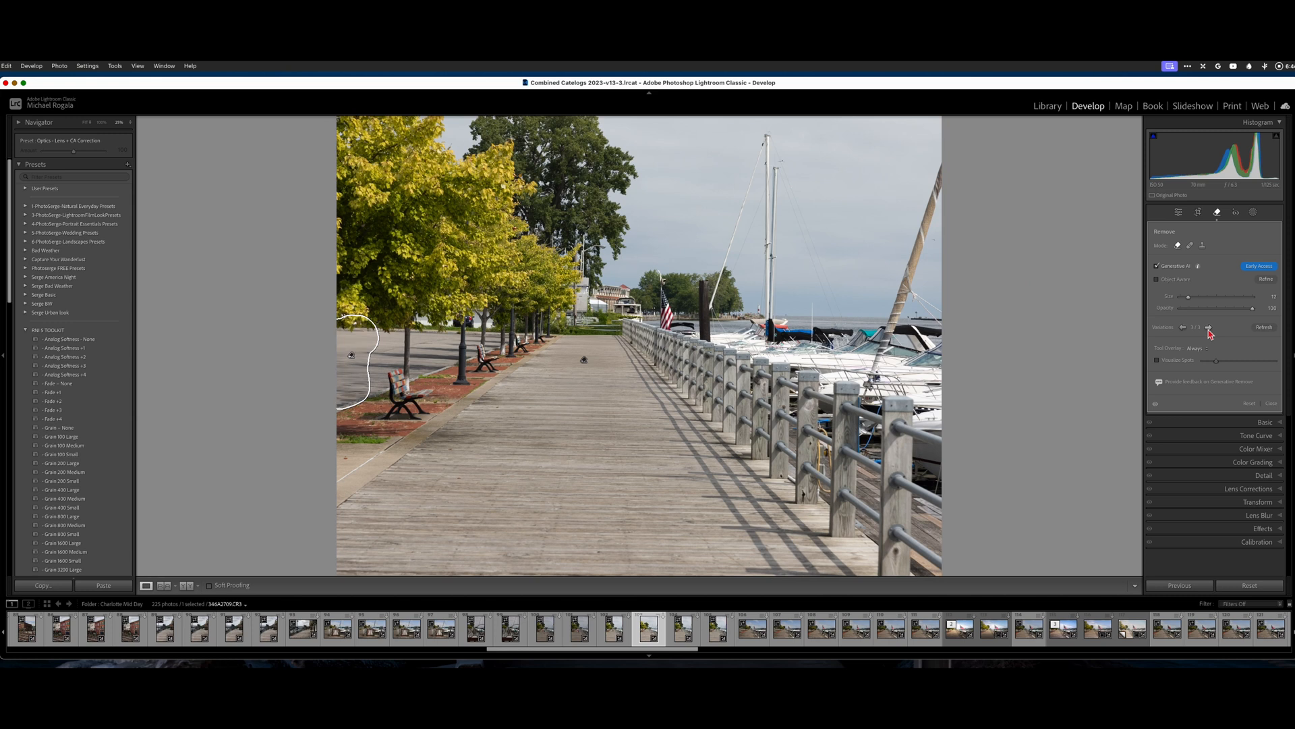
Commit the generative removal of the left-edge object and close the Remove tool
left_click(1272, 404)
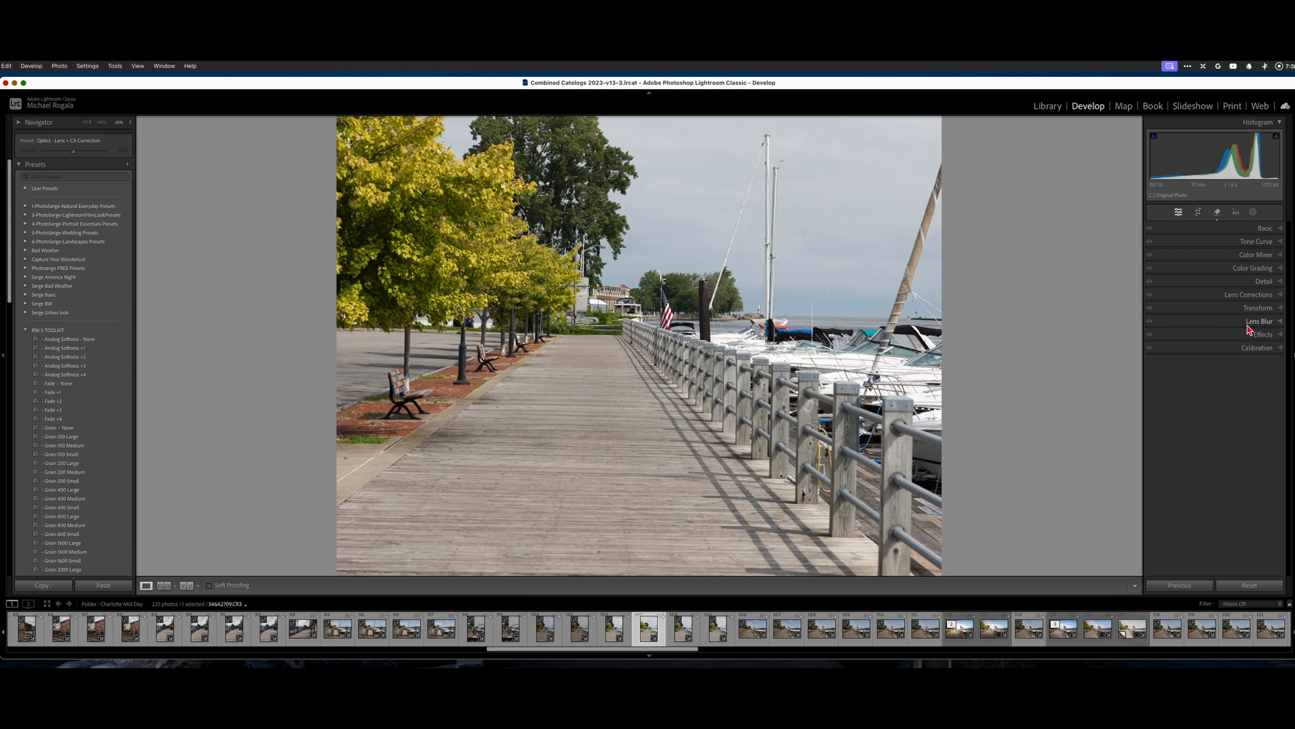
Dismiss the Lens Blur introduction and reselect the Generative AI Remove tool
left_click(1284, 326)
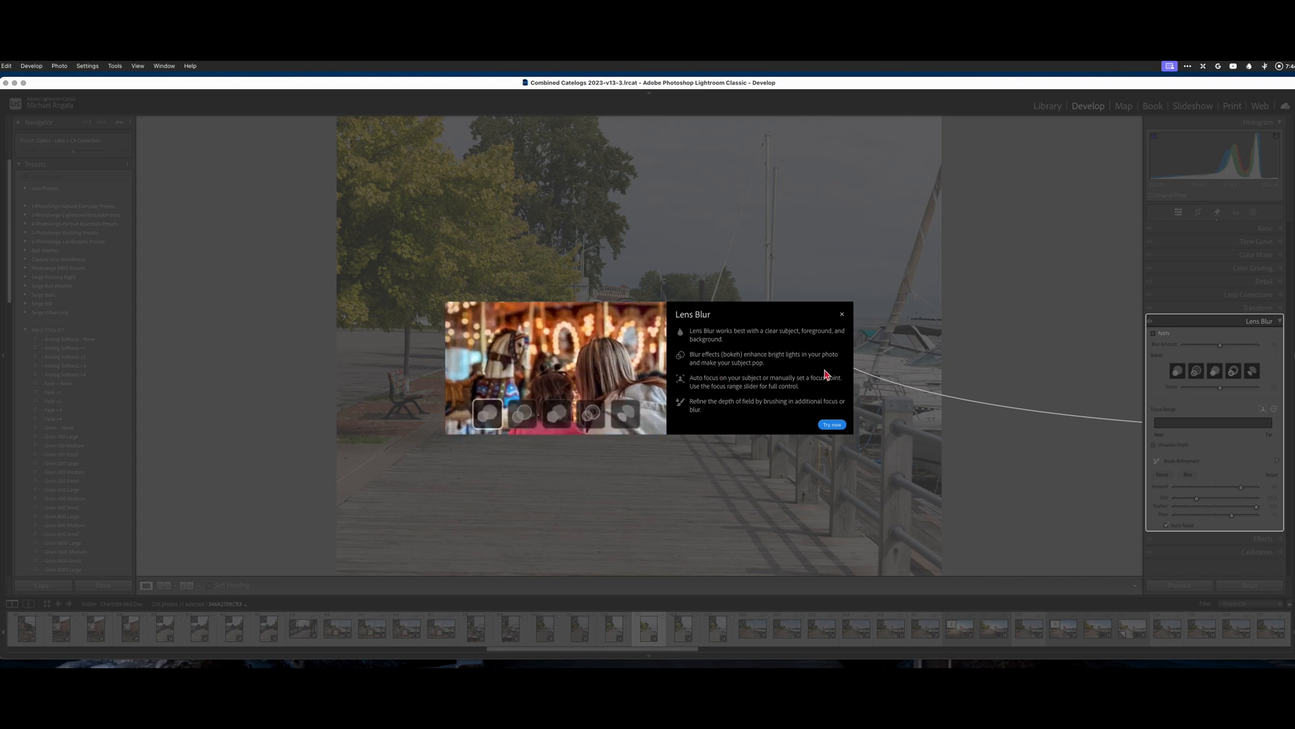
left_click(842, 315)
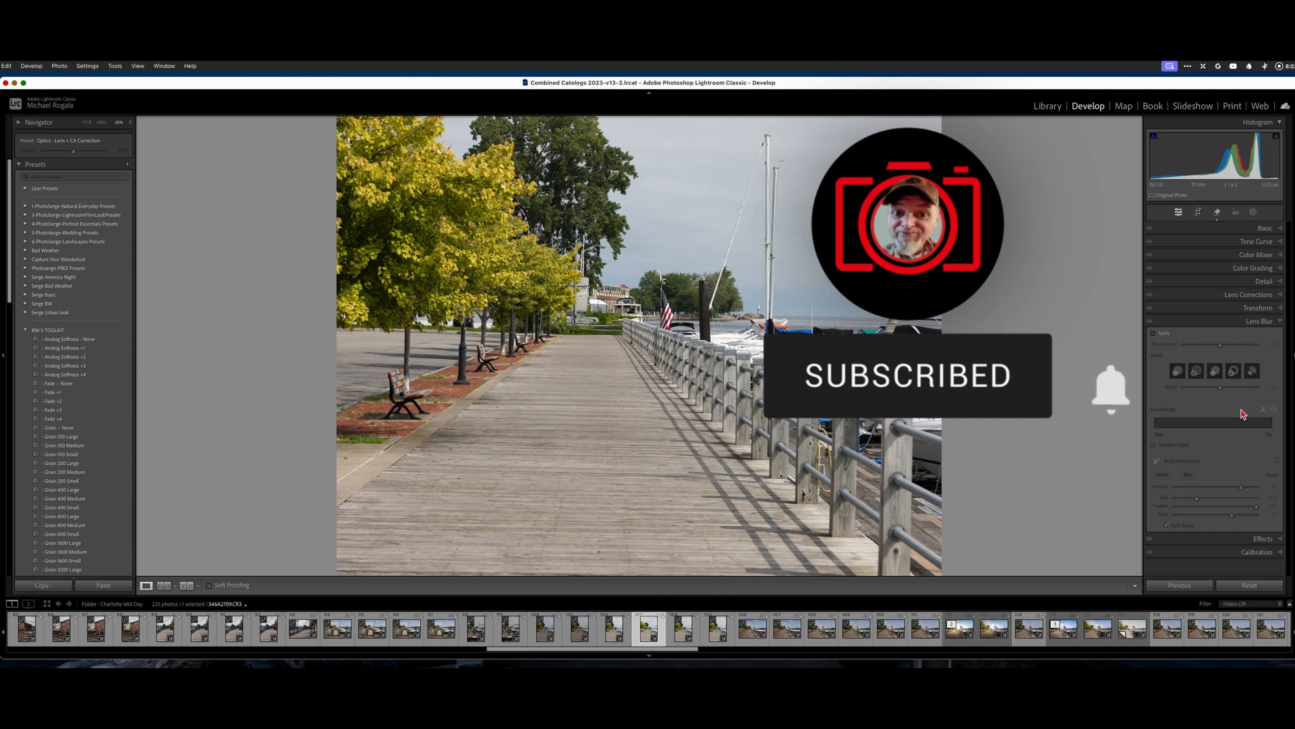
left_click(1217, 215)
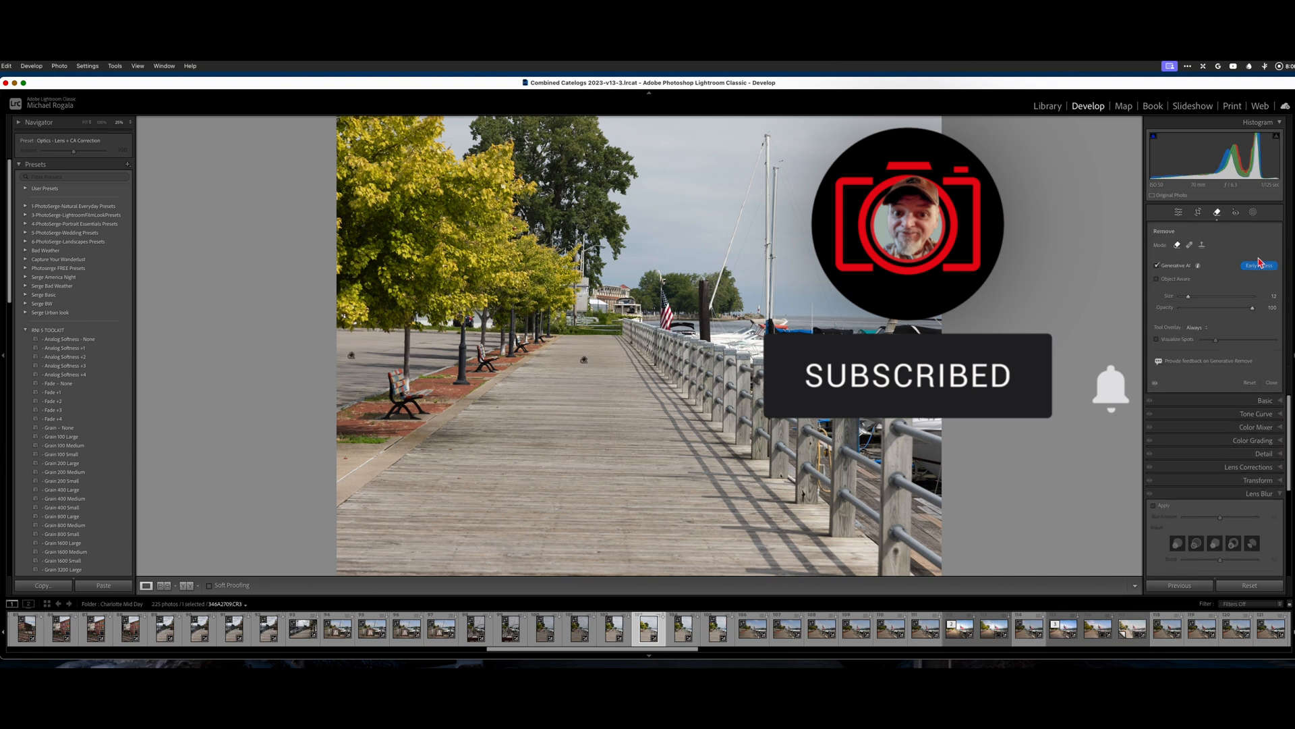